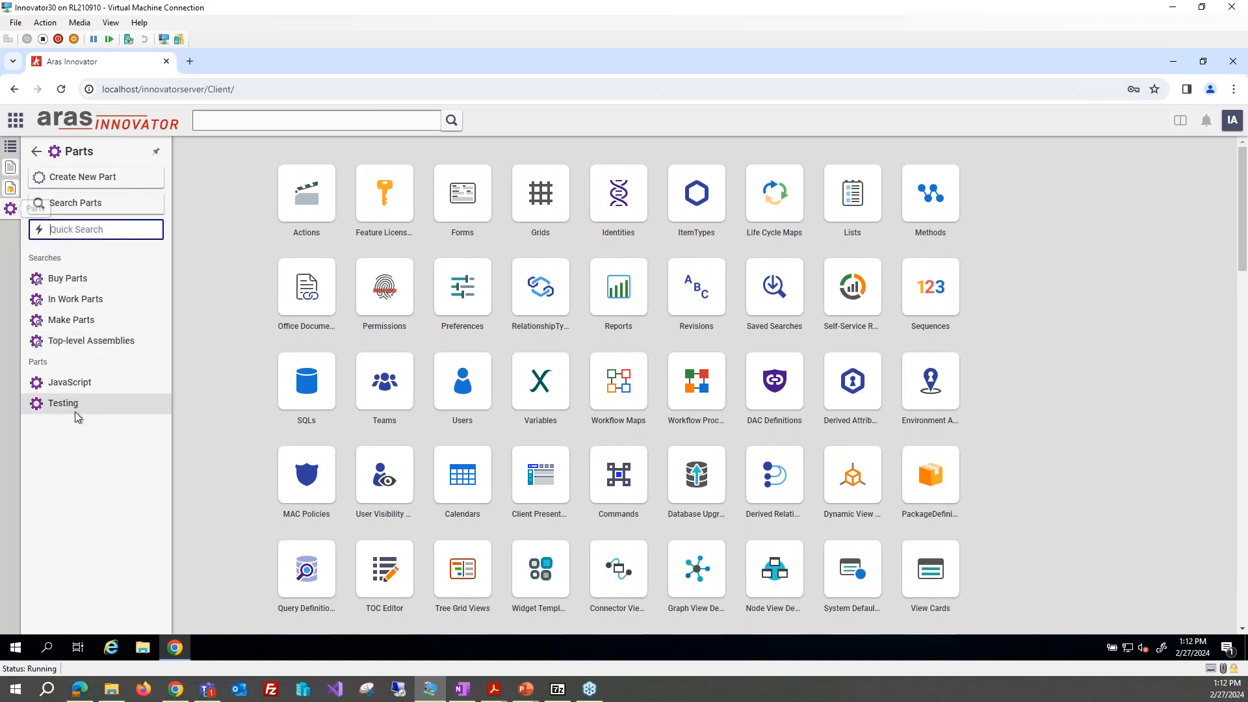
- Open the JavaScript and Testing parts and compare their forms, returning to the JavaScript part
click(75, 384)
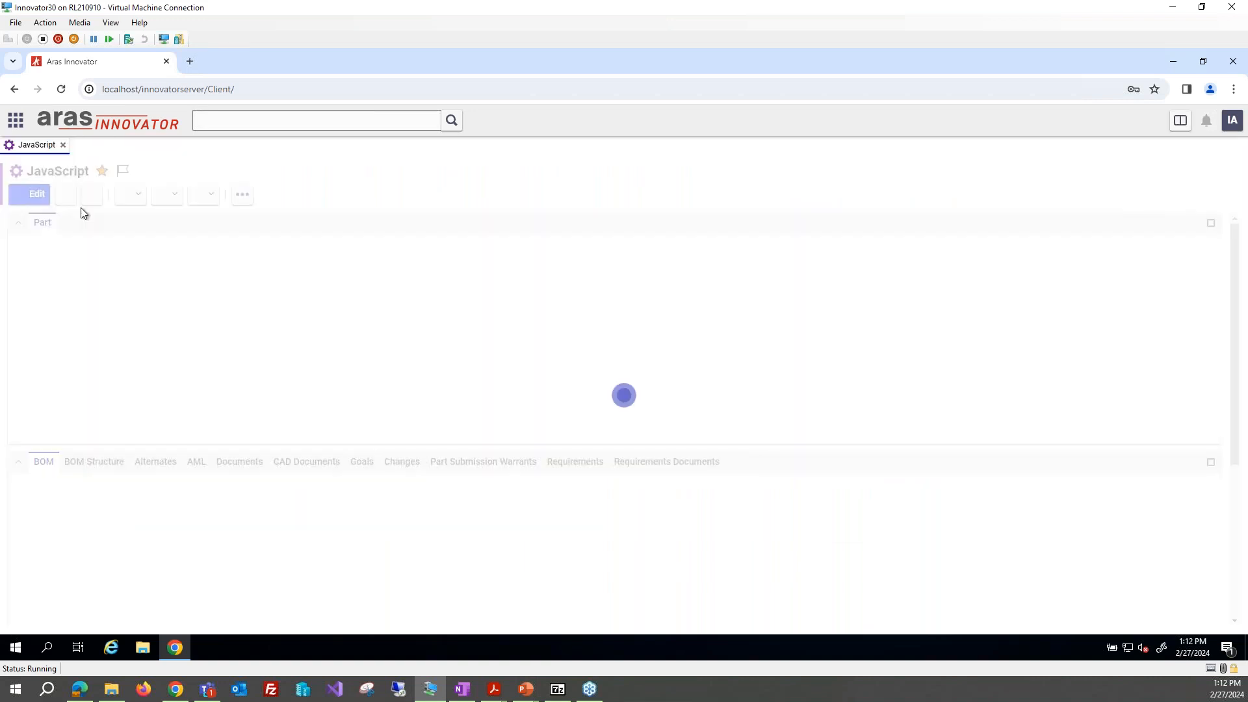
click(16, 119)
click(67, 400)
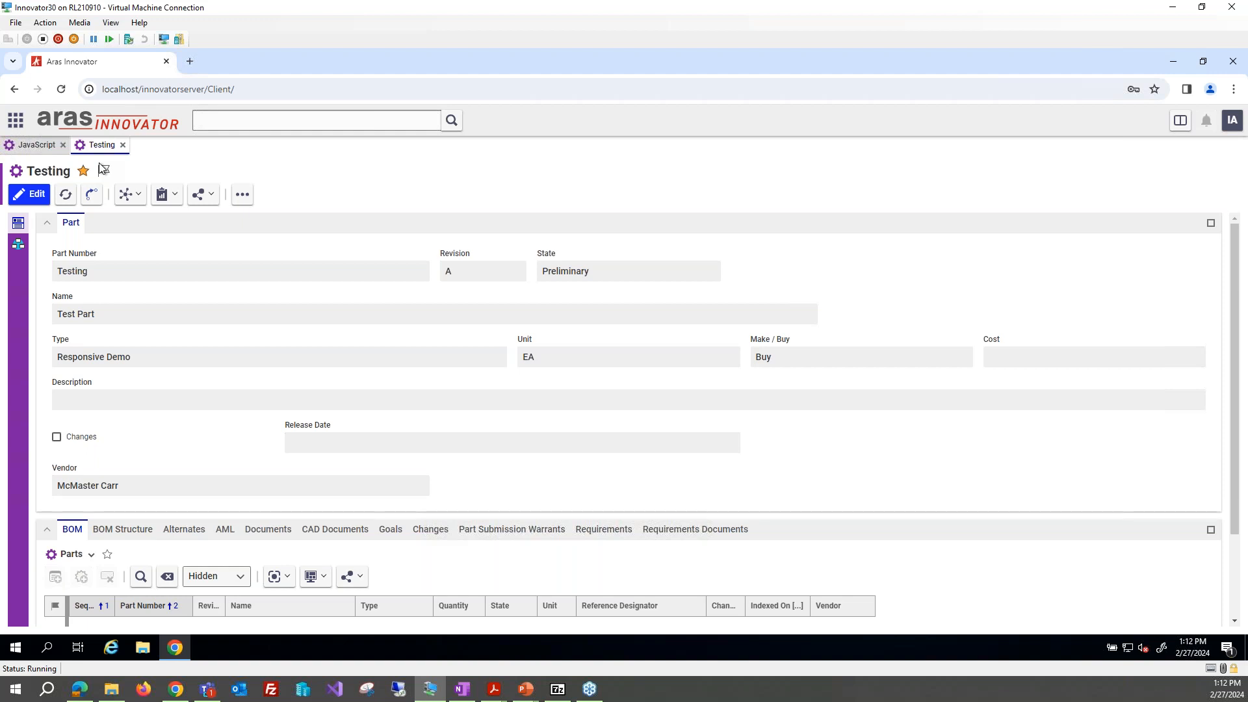
click(39, 146)
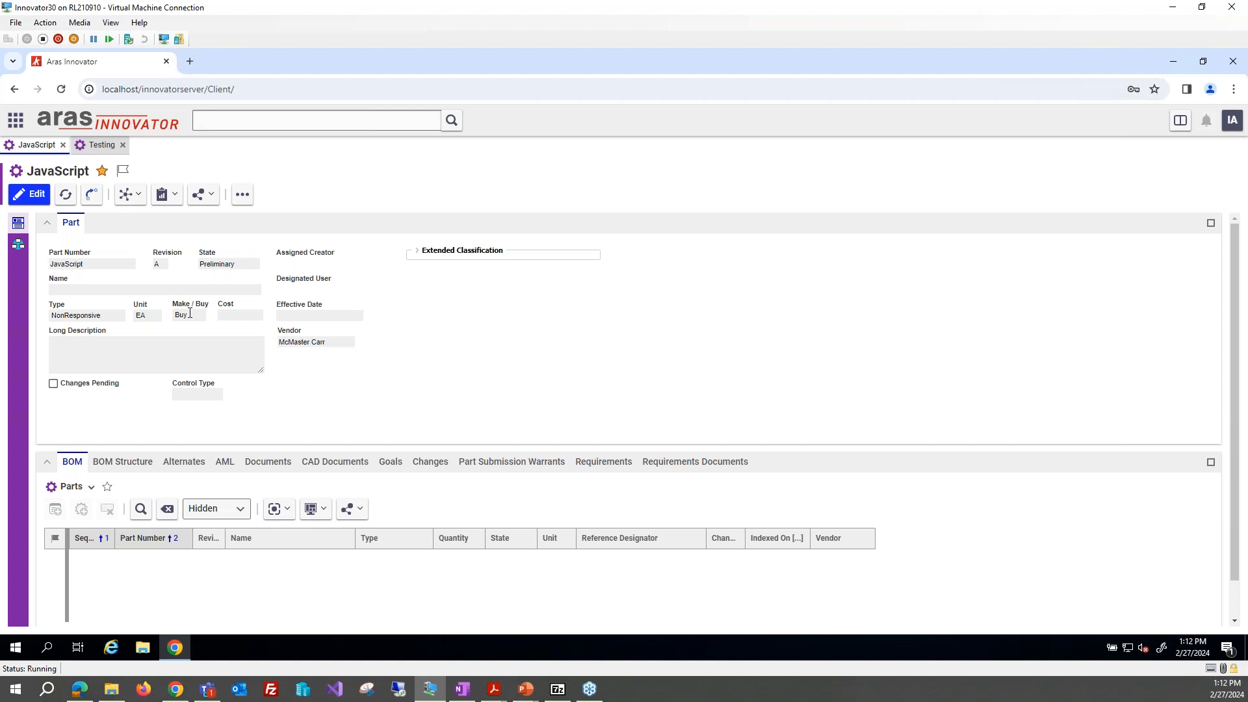
- Try setting Make / Buy to Make on the JavaScript part, discard the change, and finish editing the Testing part
click(31, 195)
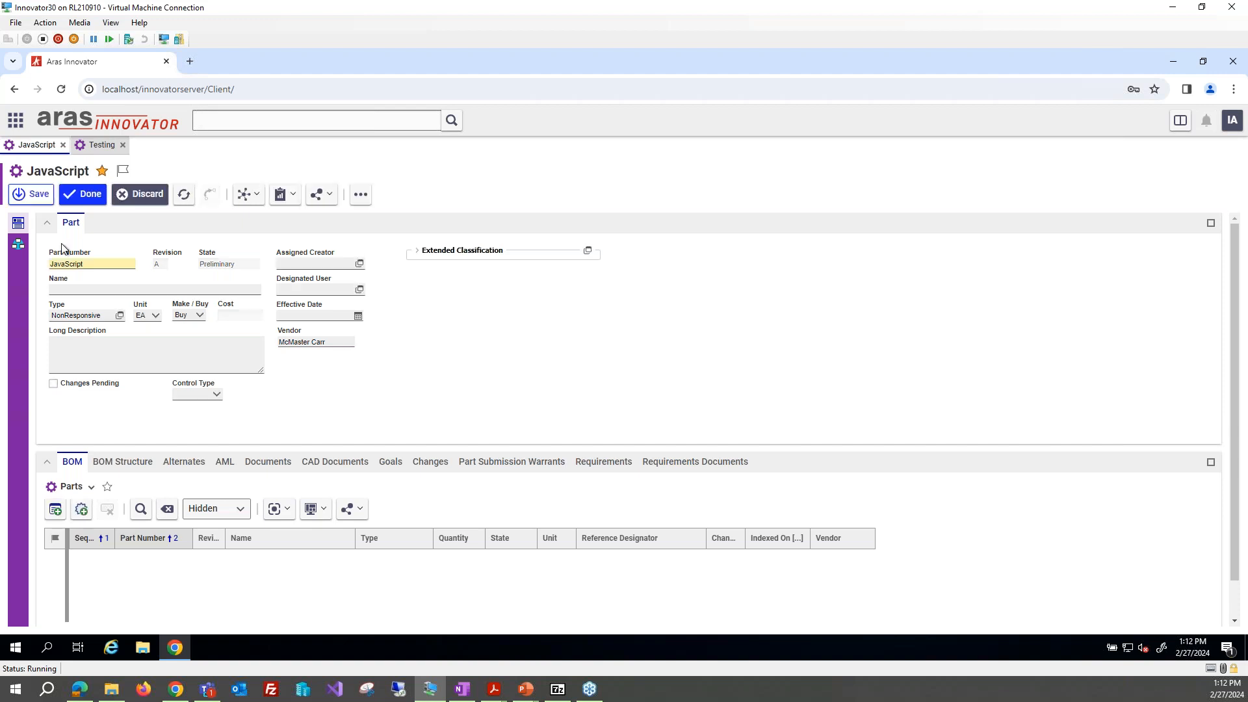
click(189, 316)
click(189, 343)
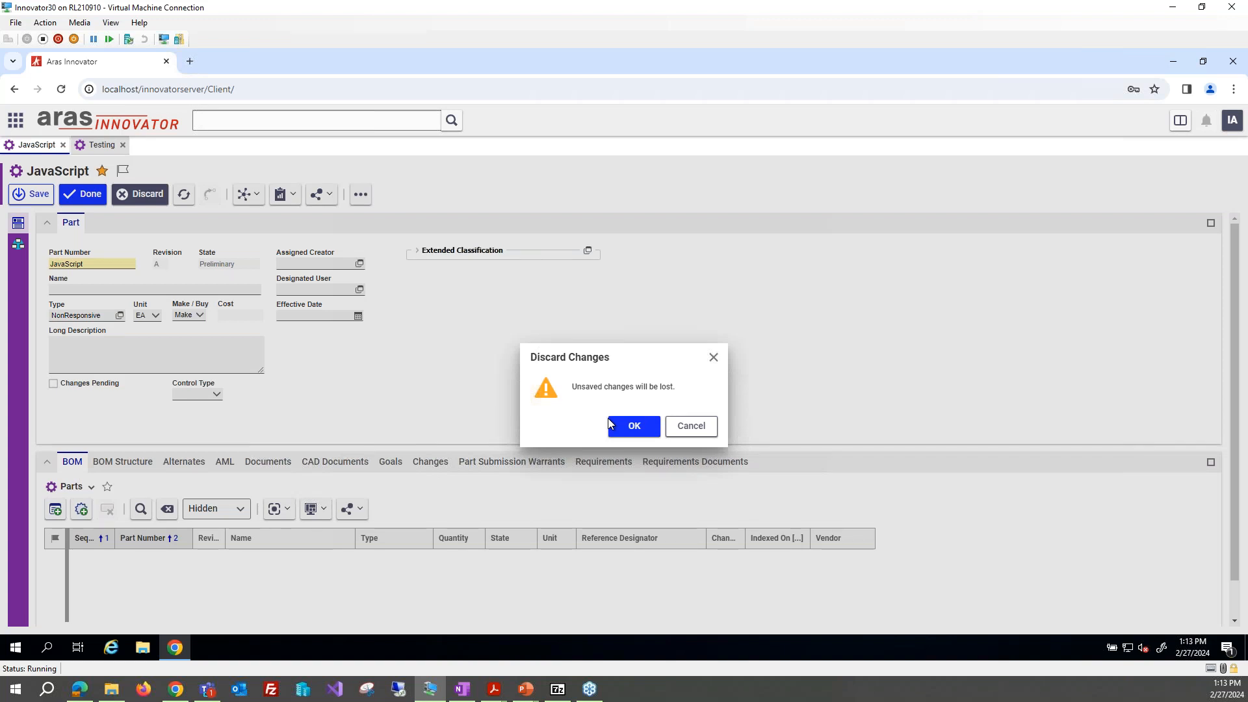
click(611, 426)
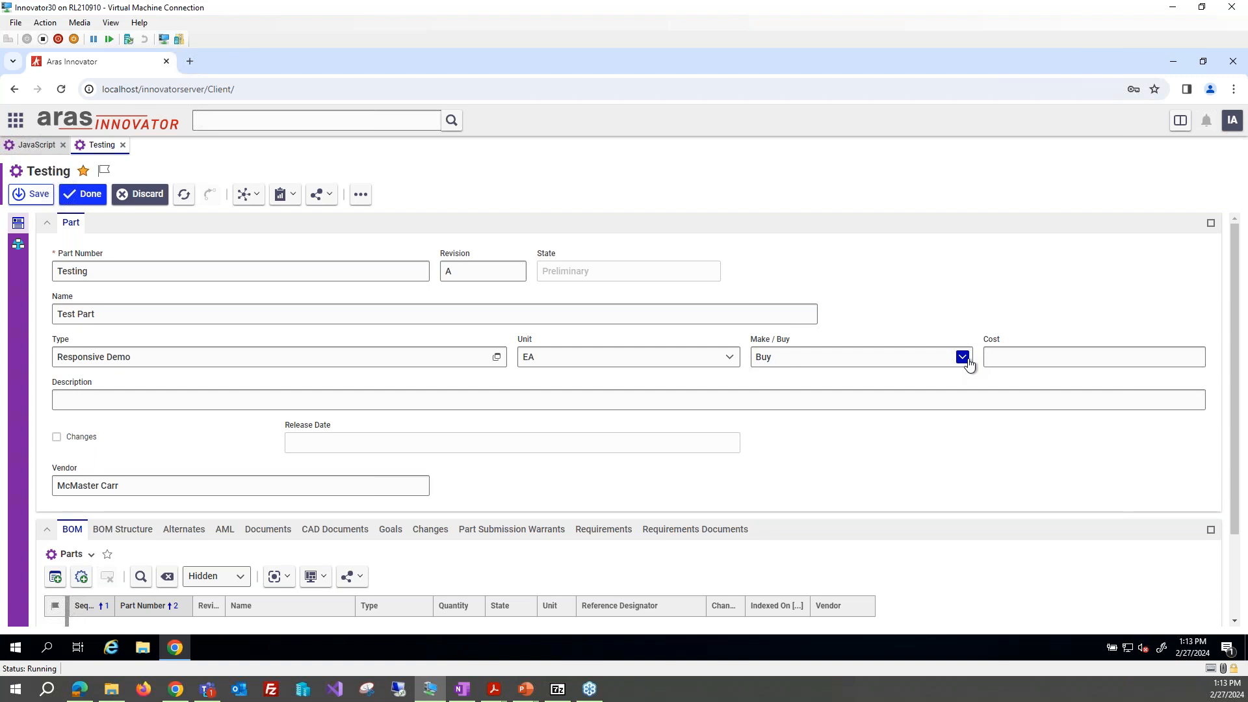
click(83, 193)
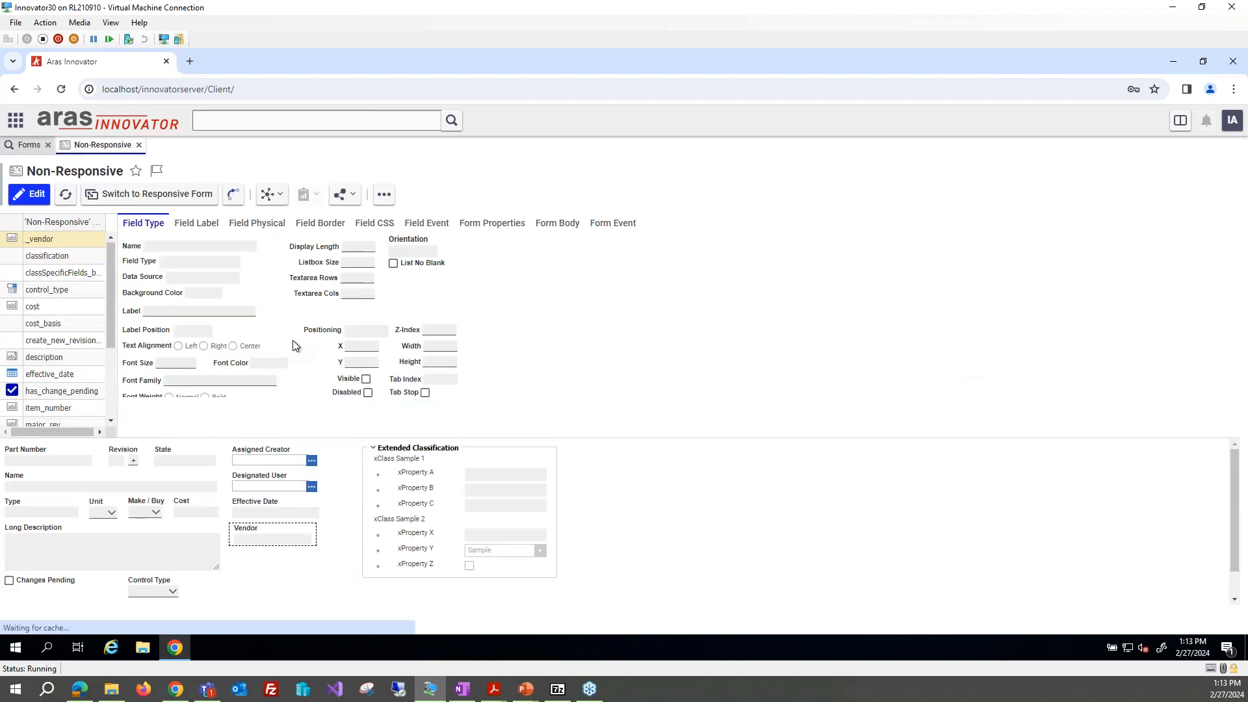
- Open the _hideVendor method attached to the make_buy field's onChange event in the Non-Responsive form
click(429, 225)
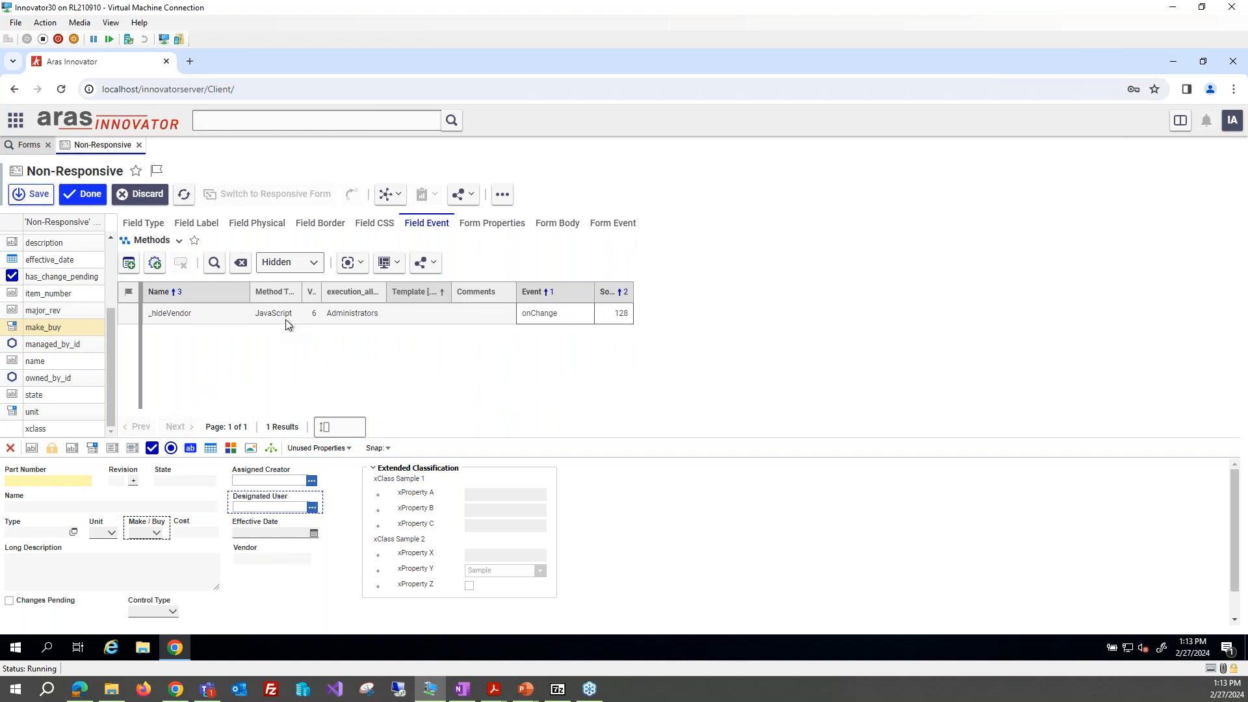
click(191, 313)
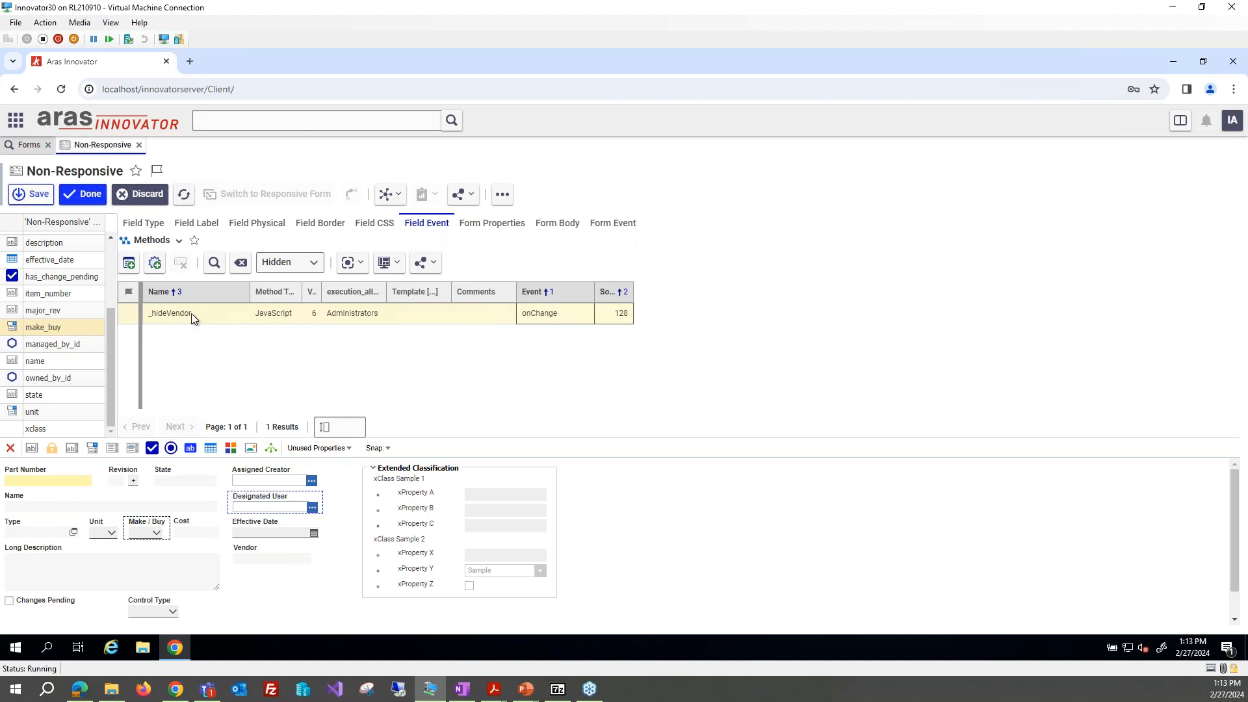
click(192, 314)
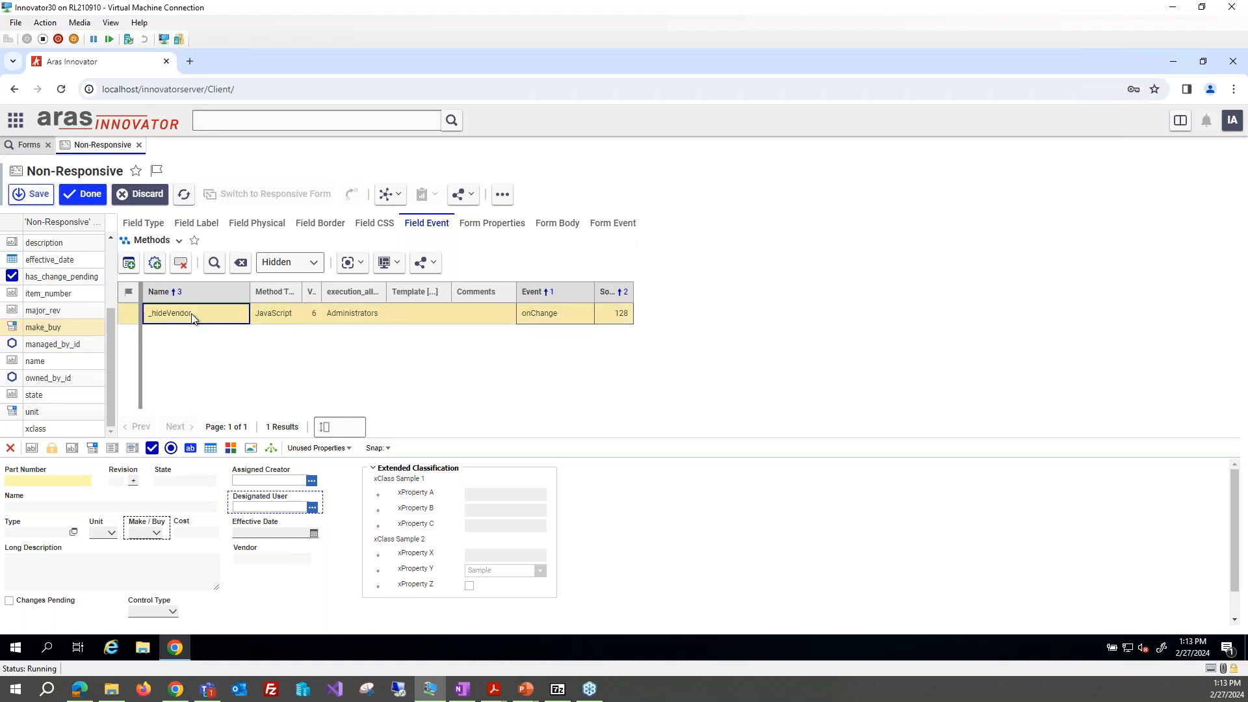
right_click(192, 318)
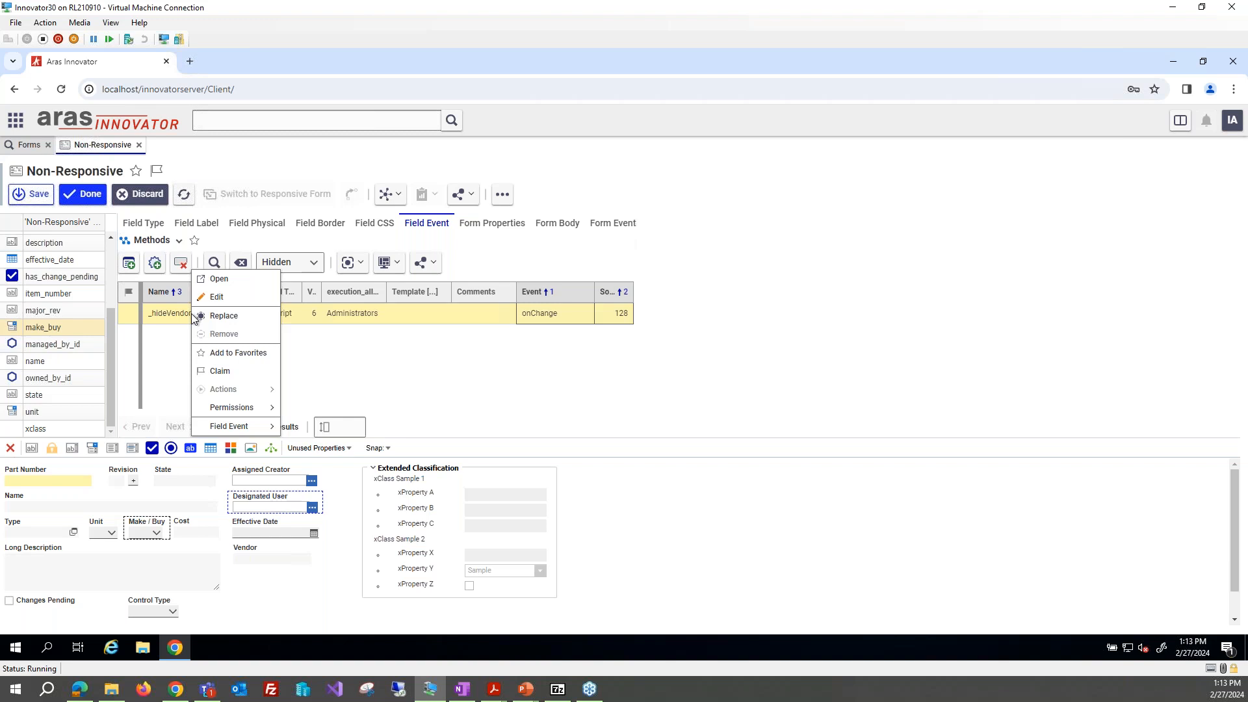
click(219, 279)
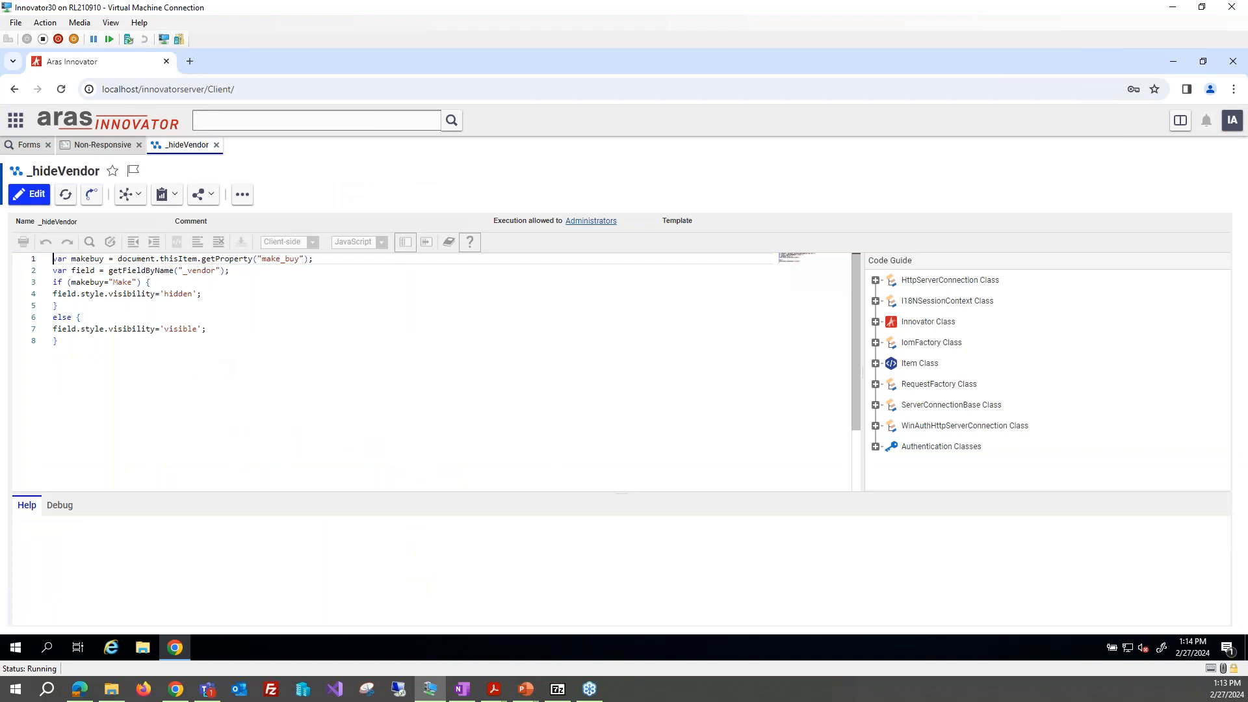
- Close the _hideVendor method and the Non-Responsive form
click(216, 145)
click(764, 426)
click(140, 146)
- Search the forms by name for Res* and open the Responsive form
click(78, 244)
text(Res*)
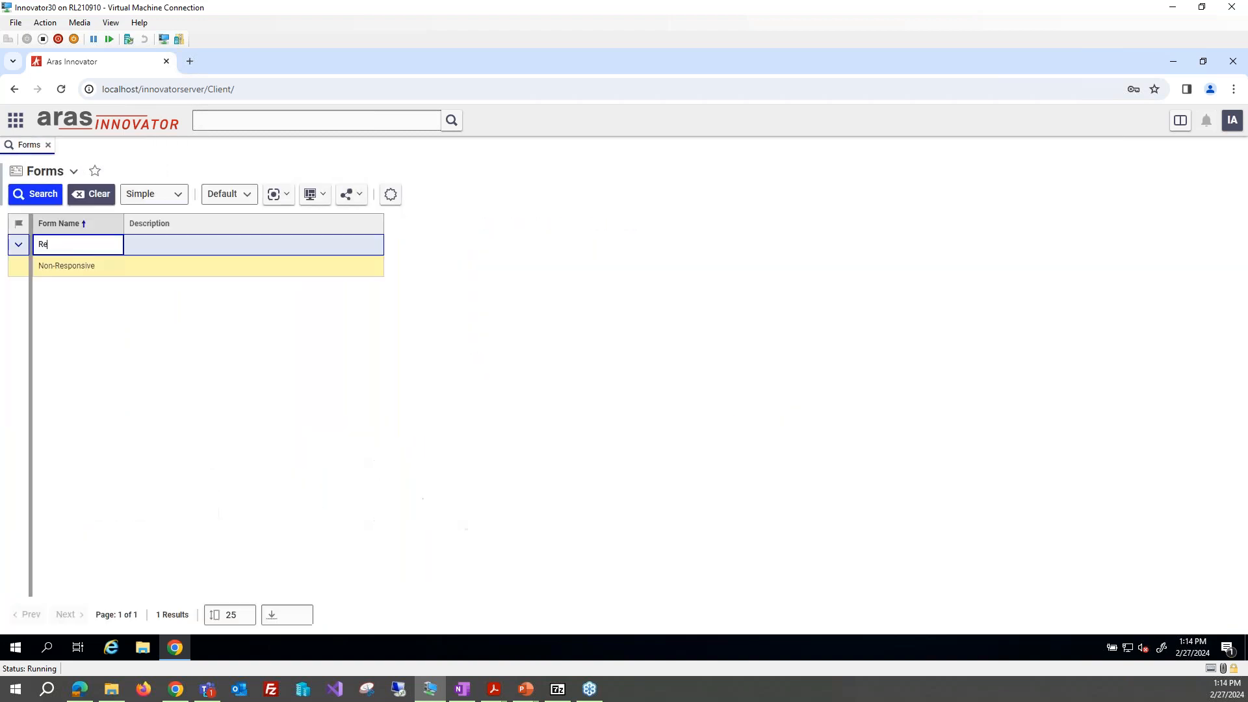
key(Return)
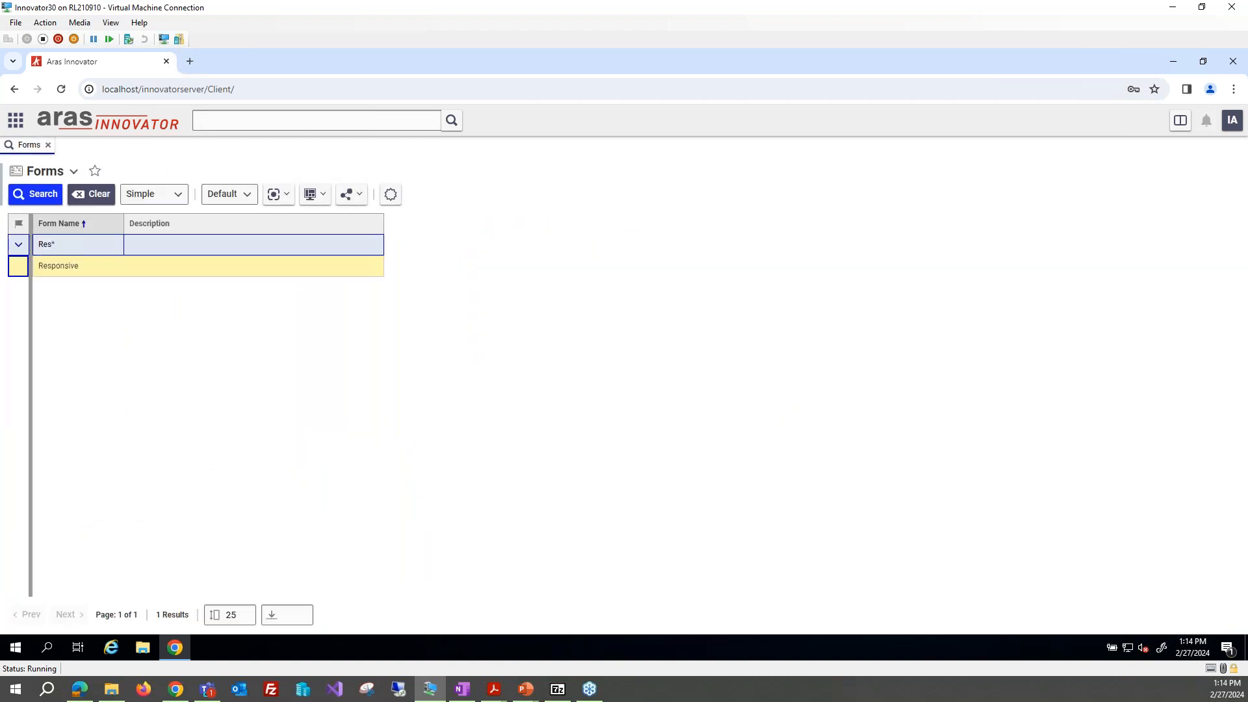
click(71, 266)
double_click(70, 265)
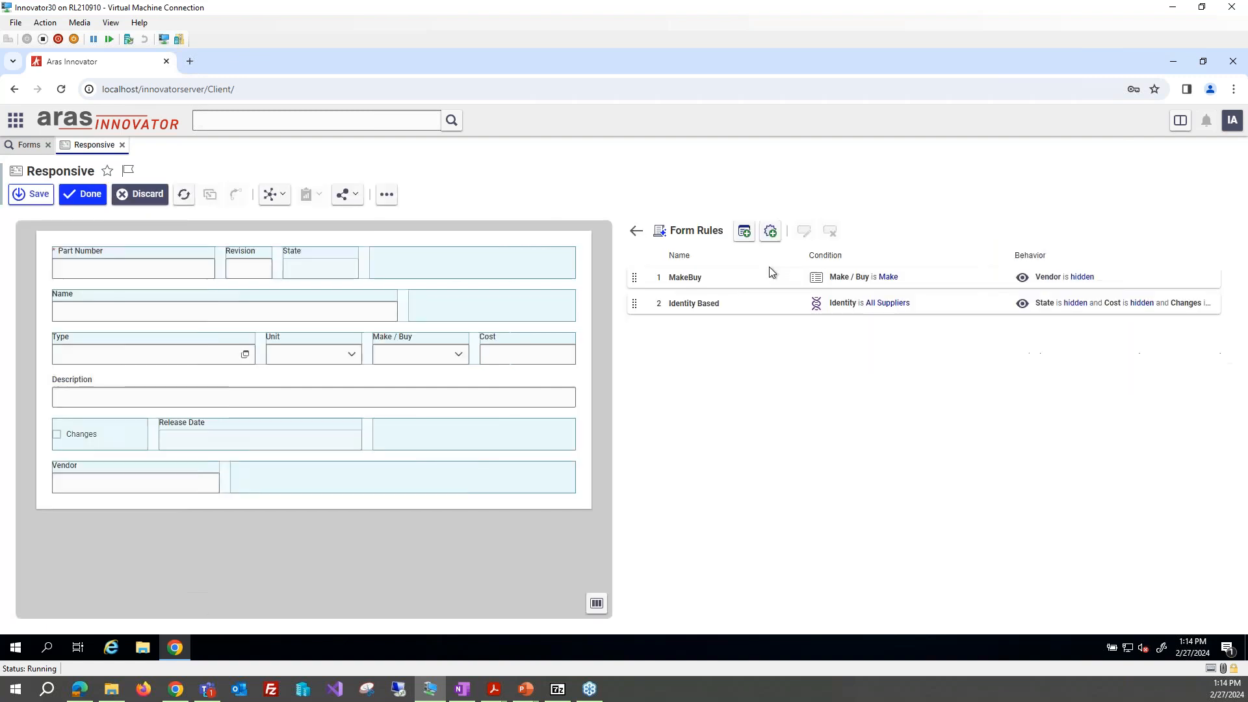
- Try adding a behavior to the MakeBuy rule that displays Cost as hidden, and discard the form changes
click(770, 269)
click(715, 550)
click(702, 438)
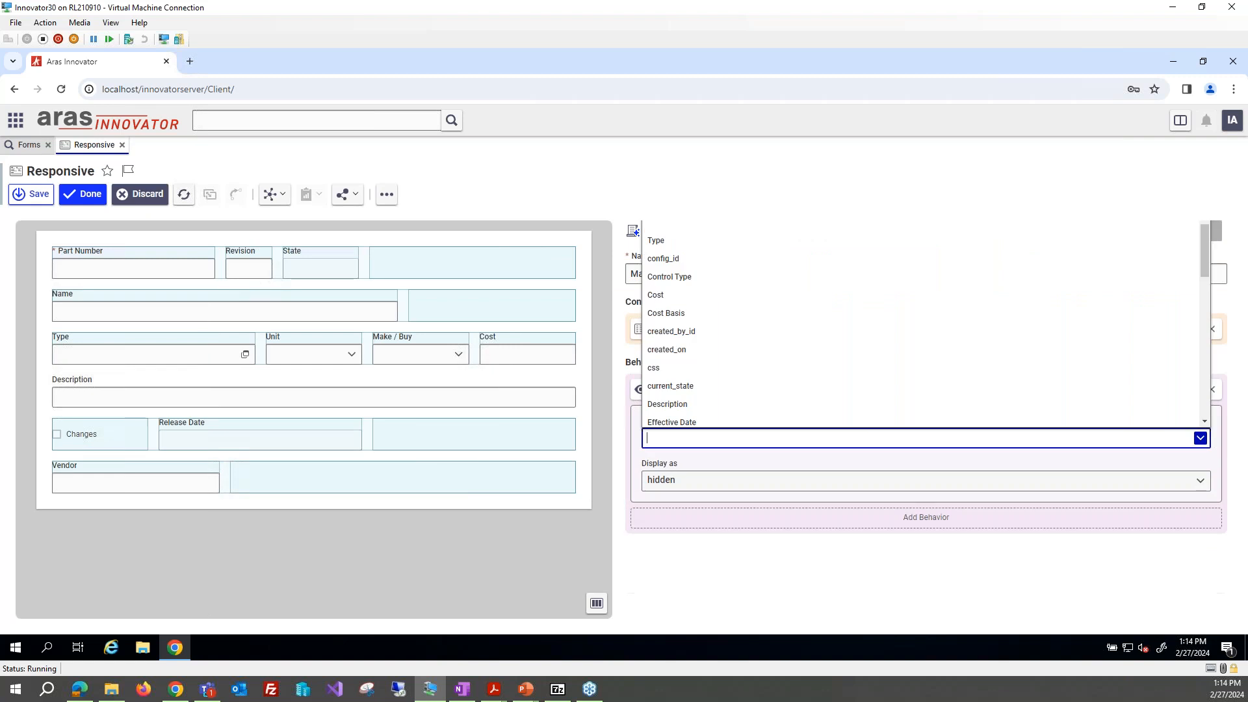
click(679, 296)
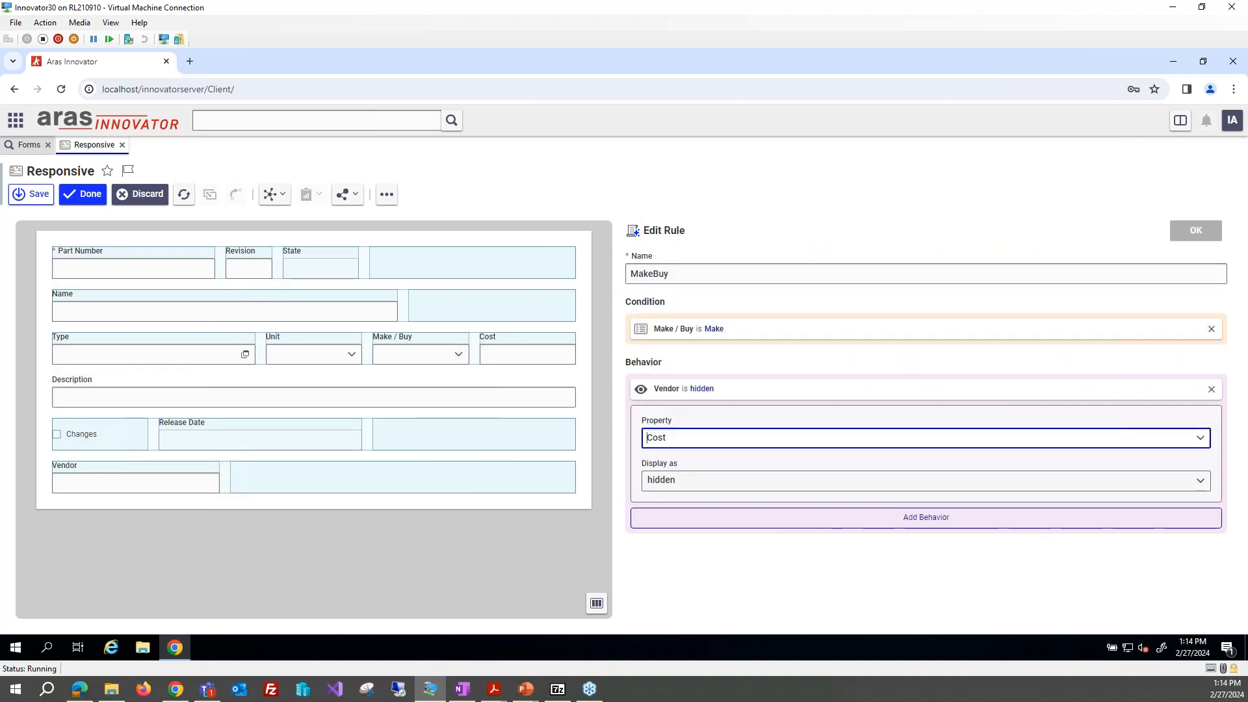
click(926, 482)
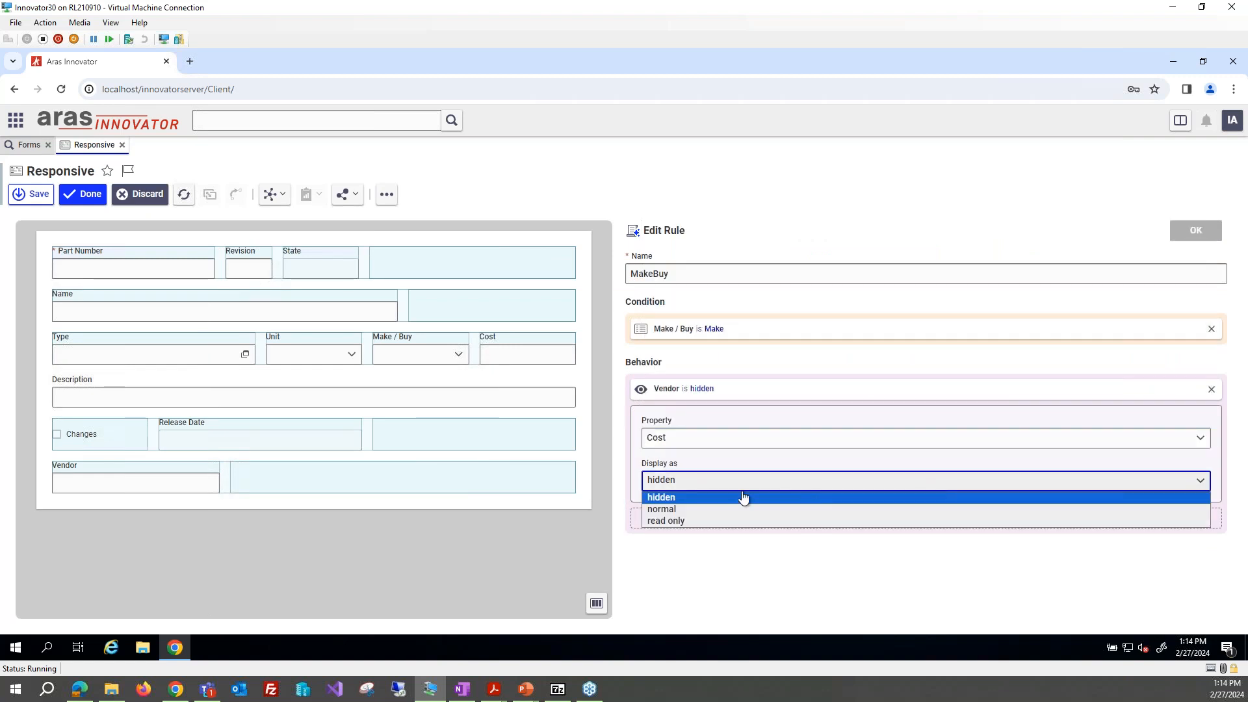
click(727, 532)
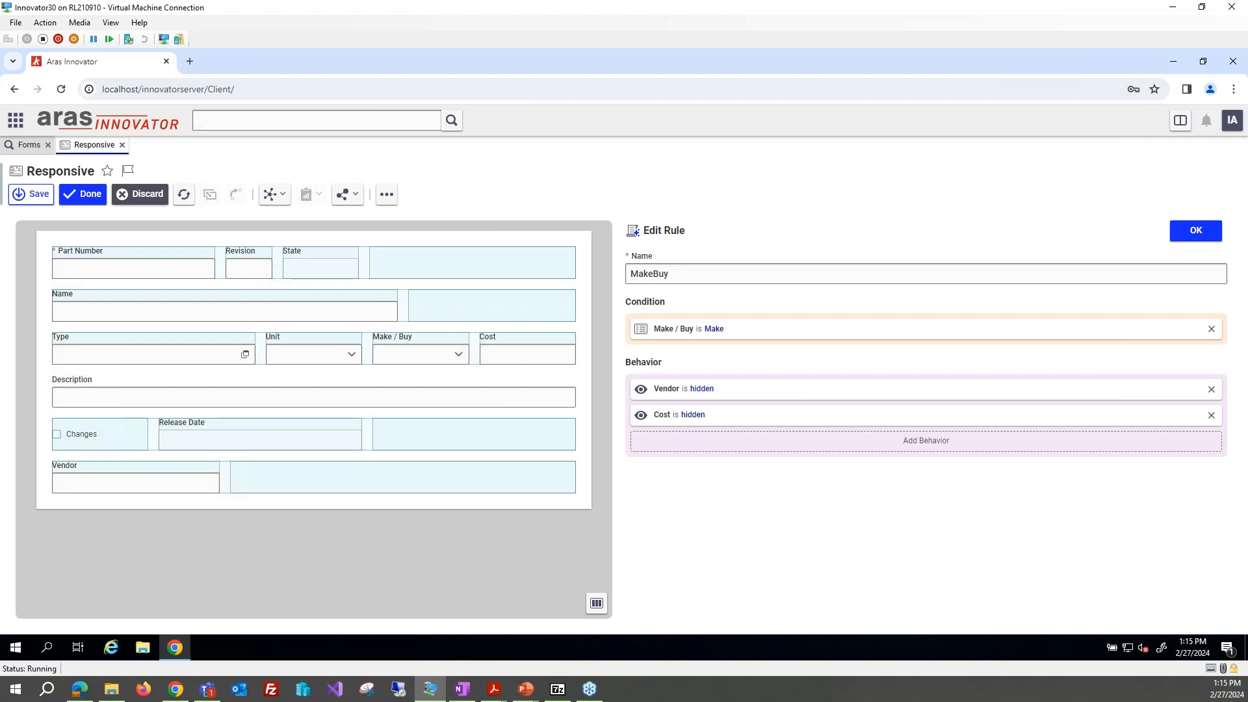
click(140, 194)
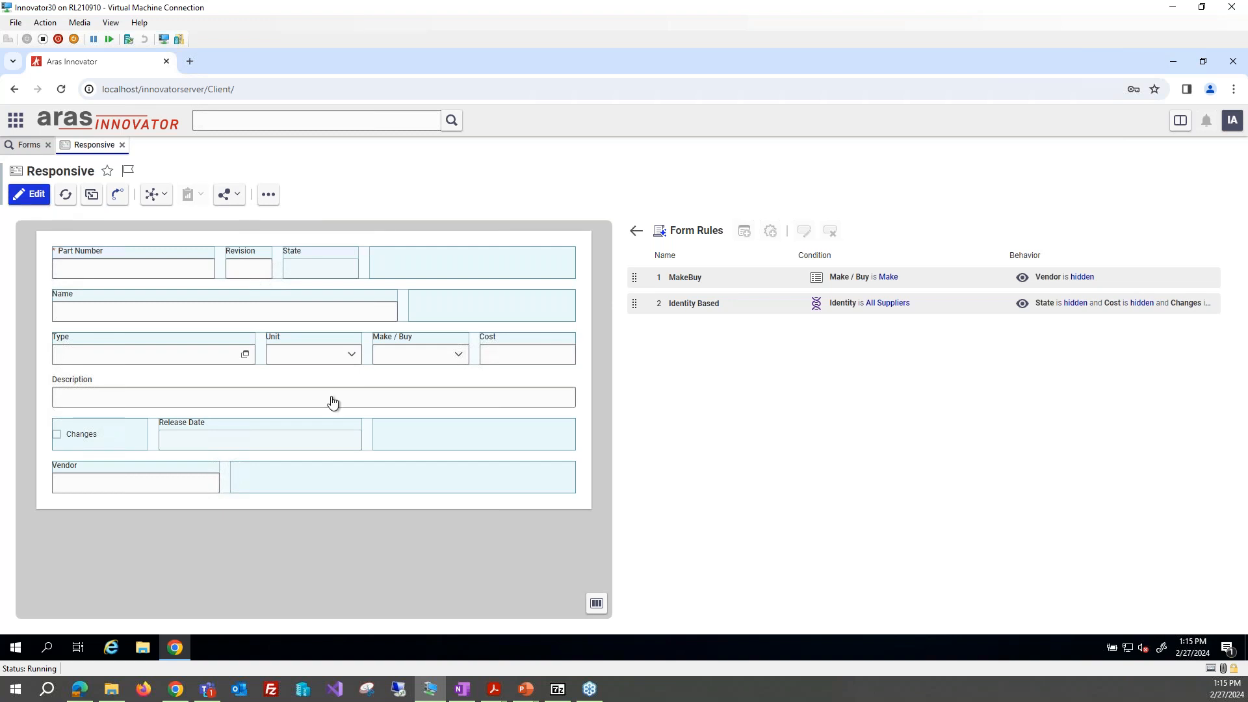
- Examine the Identity Based rule's identity condition and behaviors, discard the edit, and return to the form layout
double_click(772, 306)
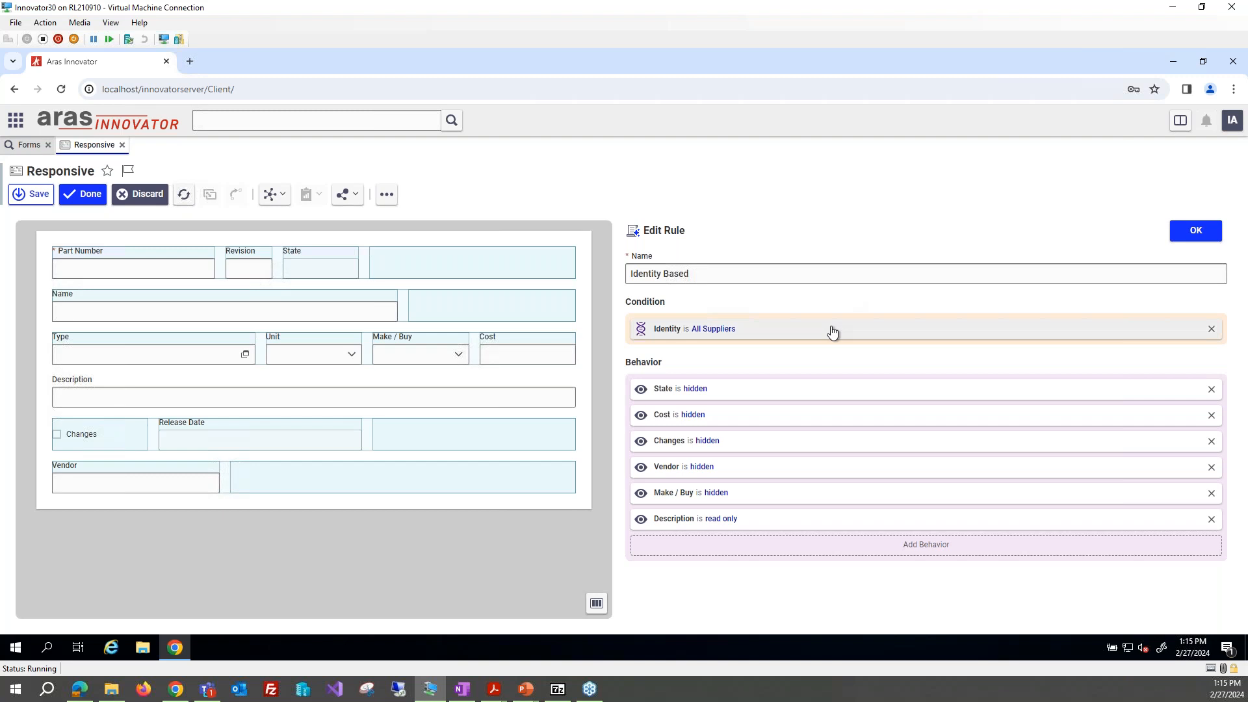
click(832, 333)
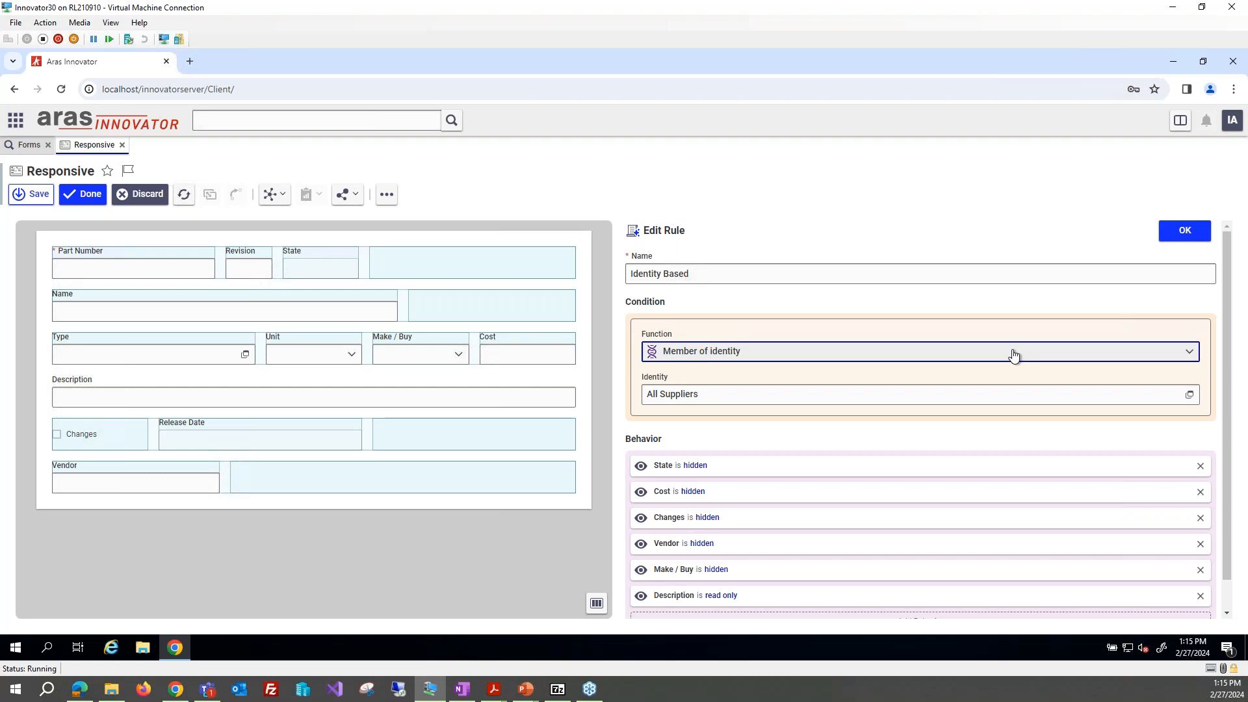
scroll(1014, 354, down, 1)
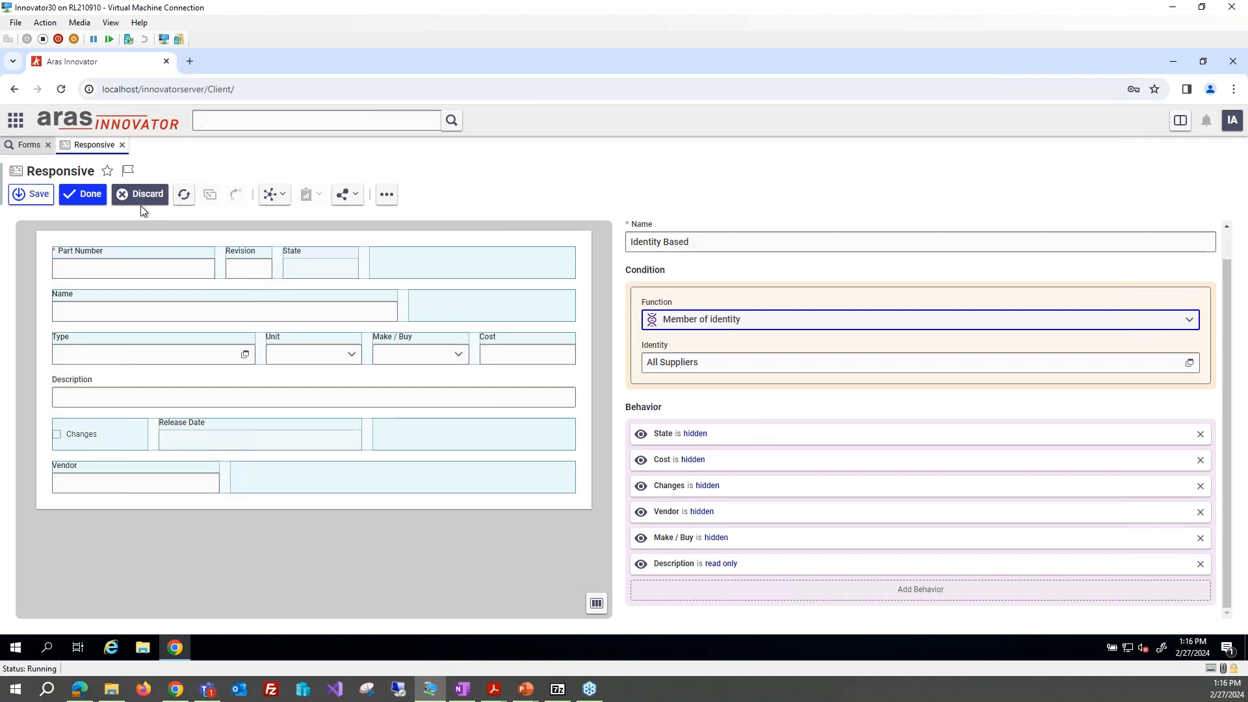
click(145, 203)
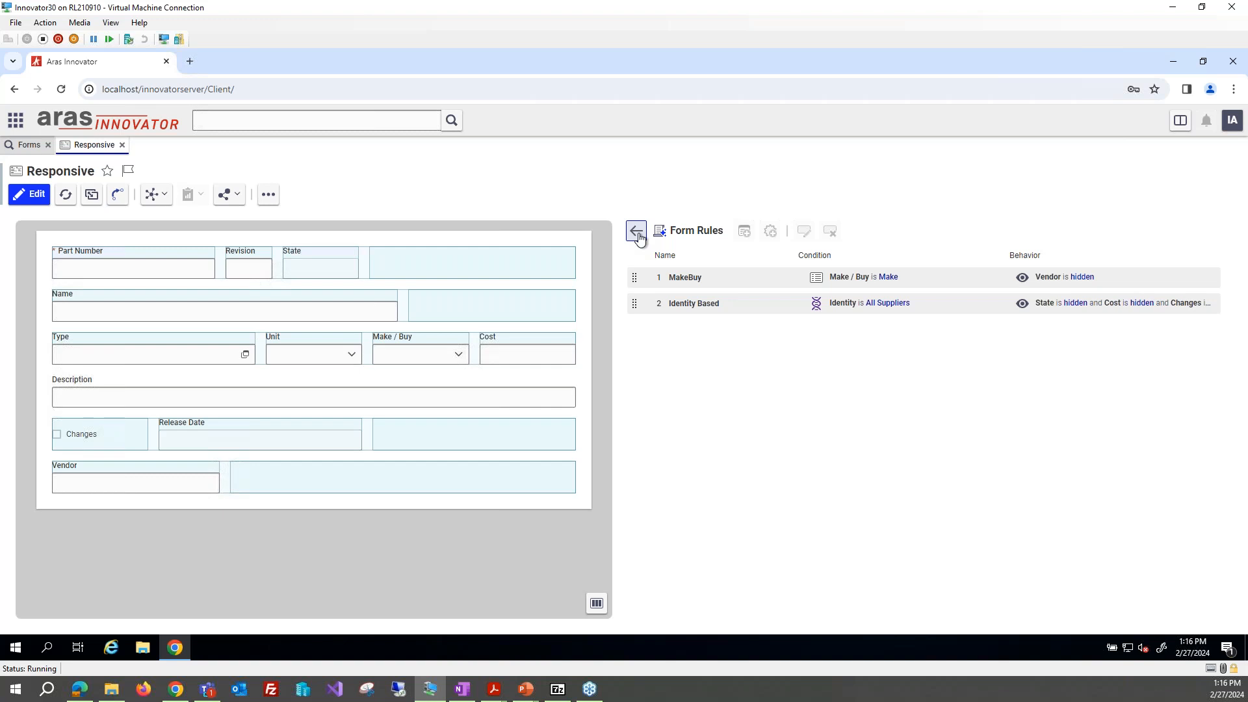
click(636, 231)
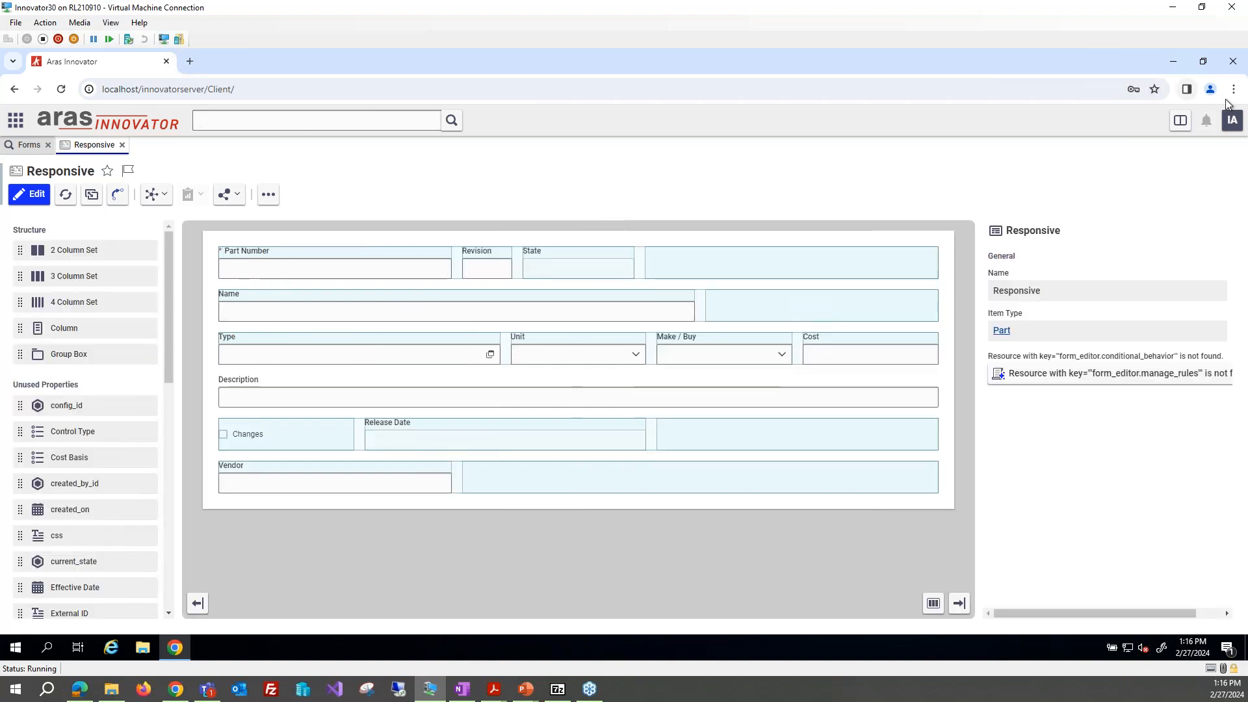
- Log out of the current session, discarding the unsaved part
click(1232, 119)
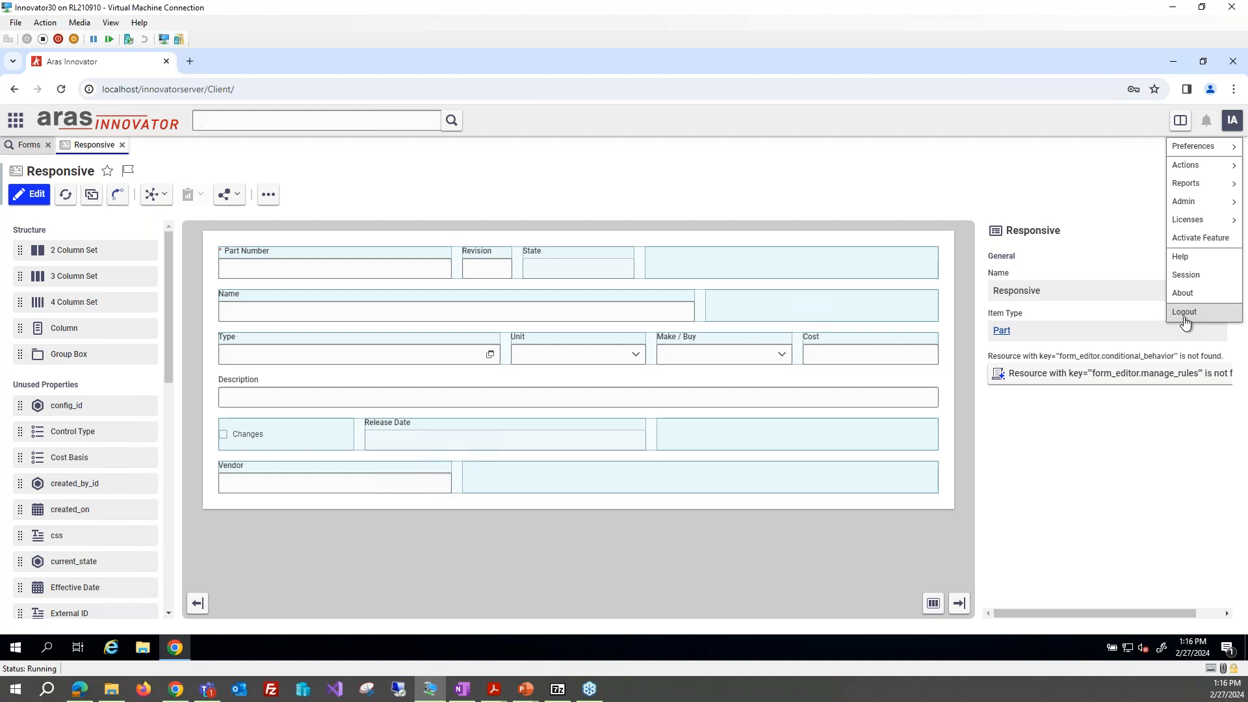
click(1184, 312)
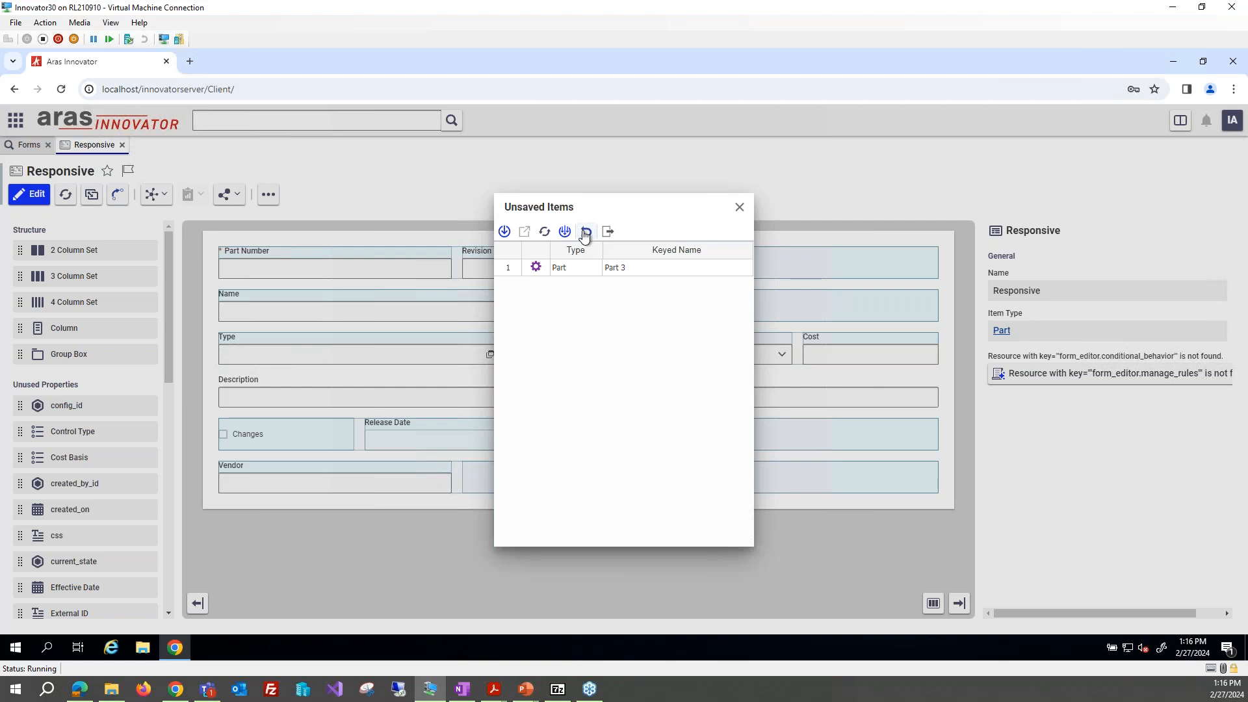
click(584, 233)
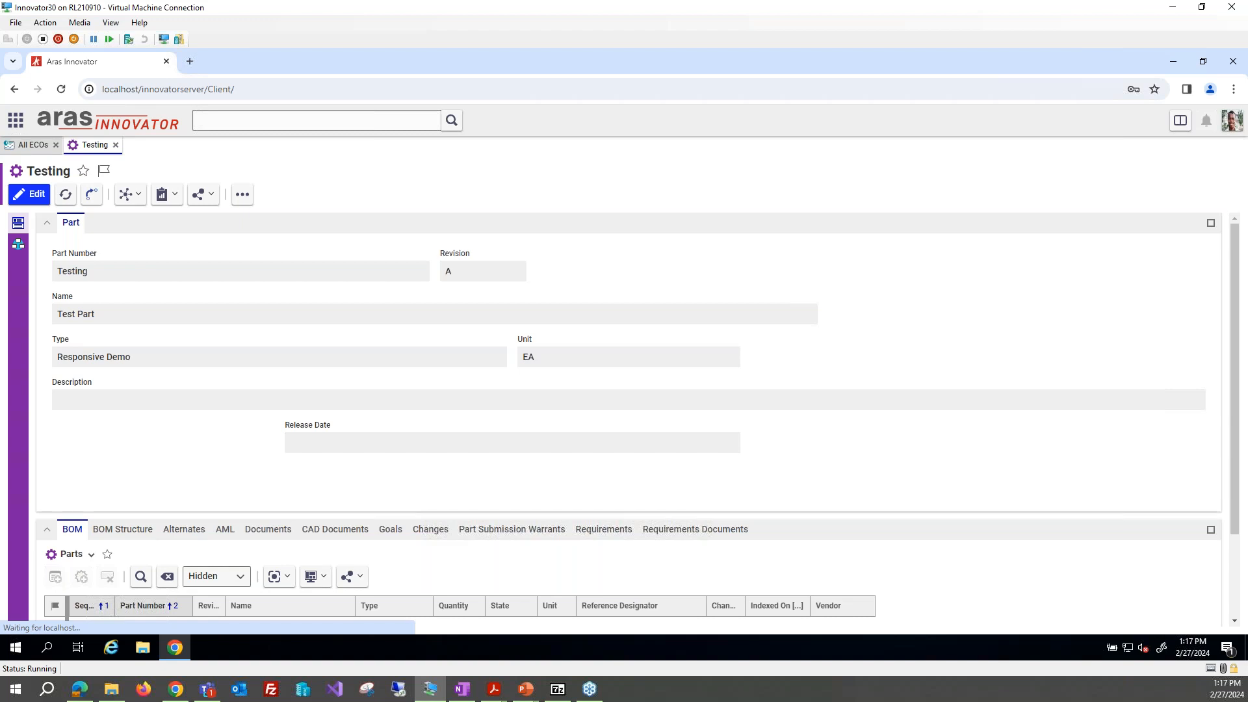
- Examine the Testing part's form preview in the Parts search, enlarging the preview area to show all its fields
click(539, 695)
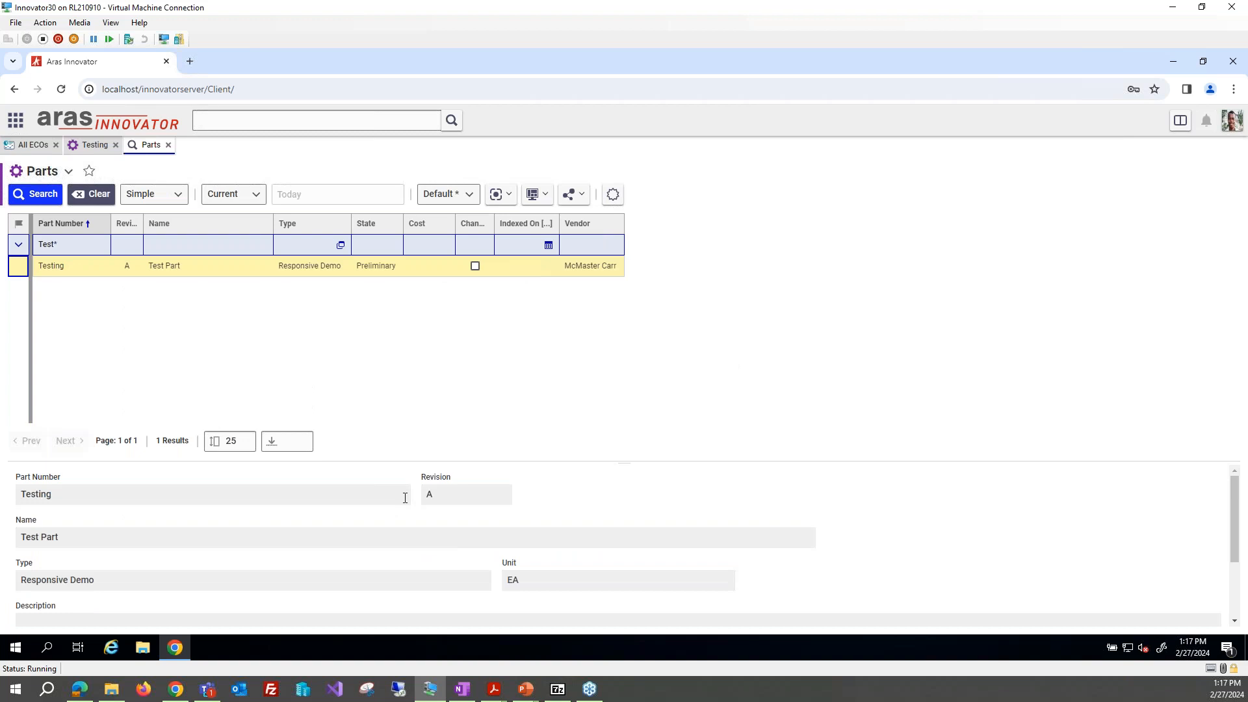
scroll(405, 498, down, 1)
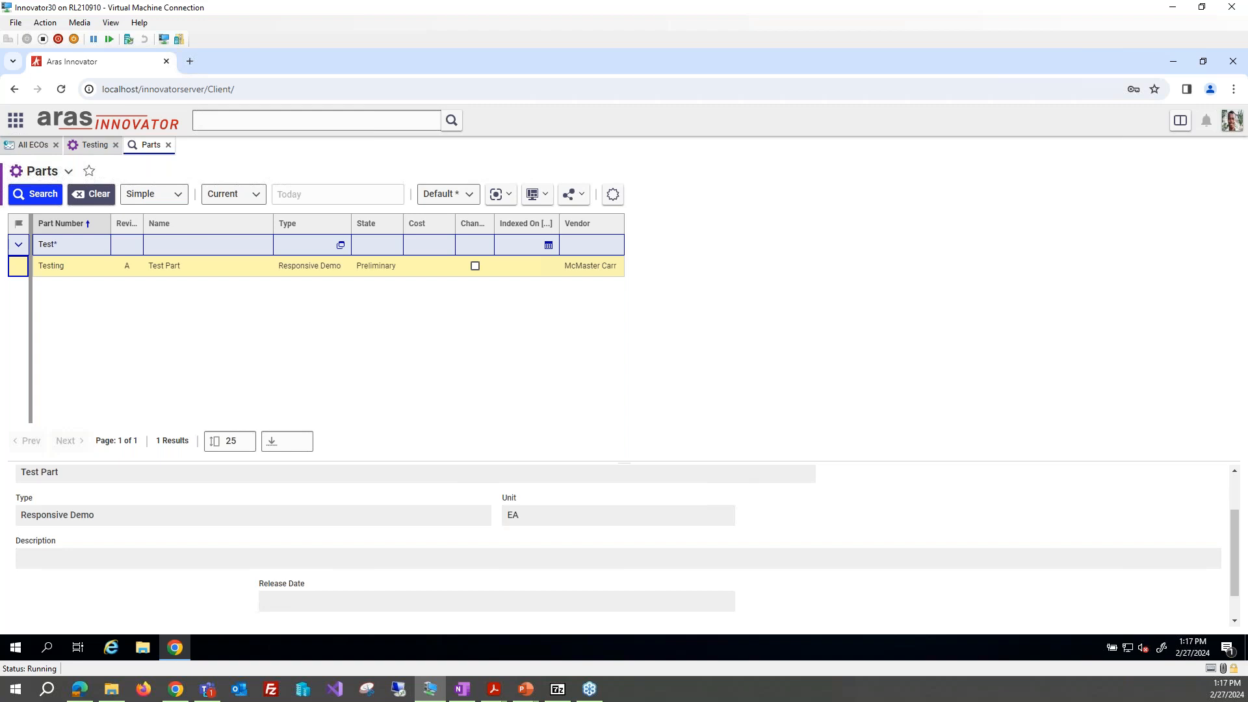
scroll(421, 516, up, 4)
drag(621, 462, 621, 372)
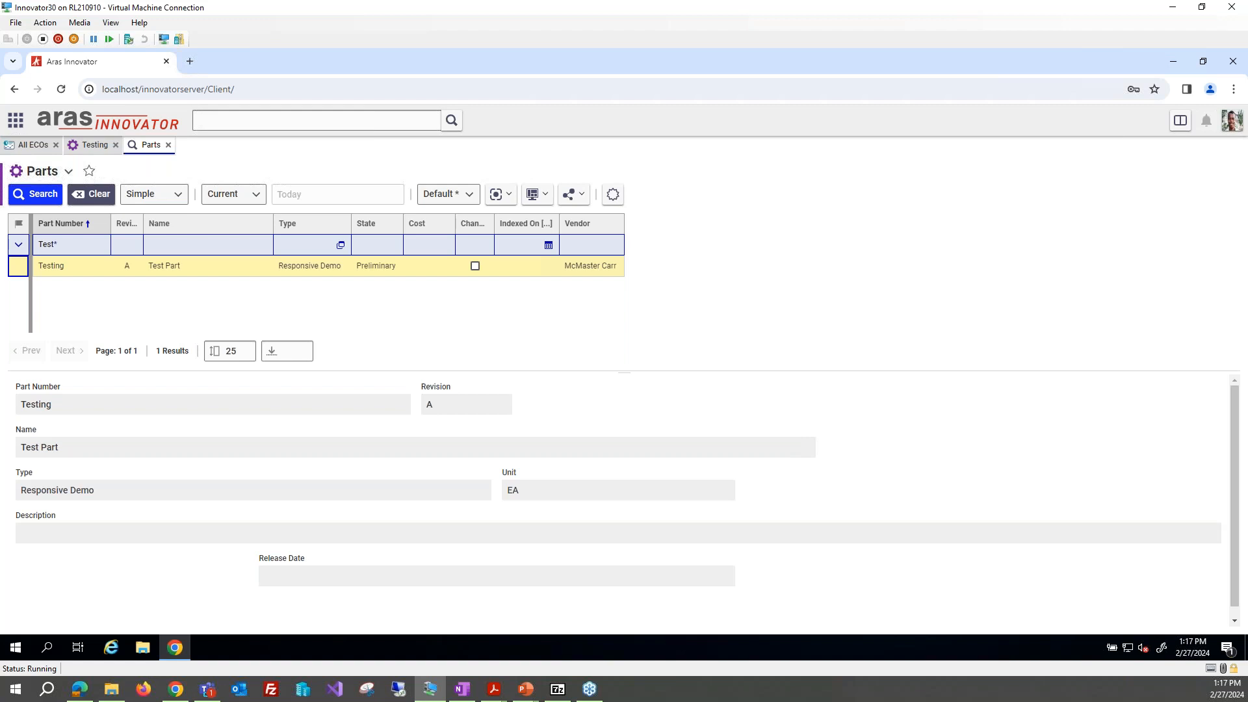
- Close the All ECOs dashboard, the Testing part, and the Parts search
click(55, 144)
click(53, 145)
click(51, 148)
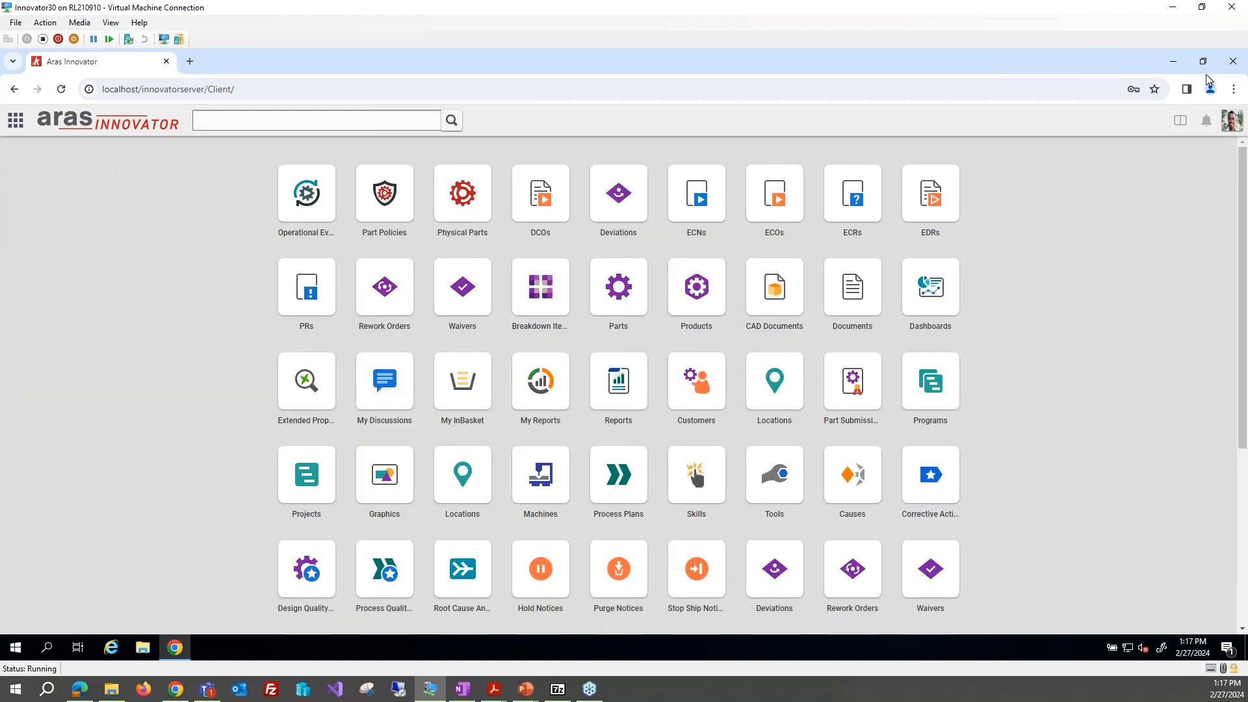